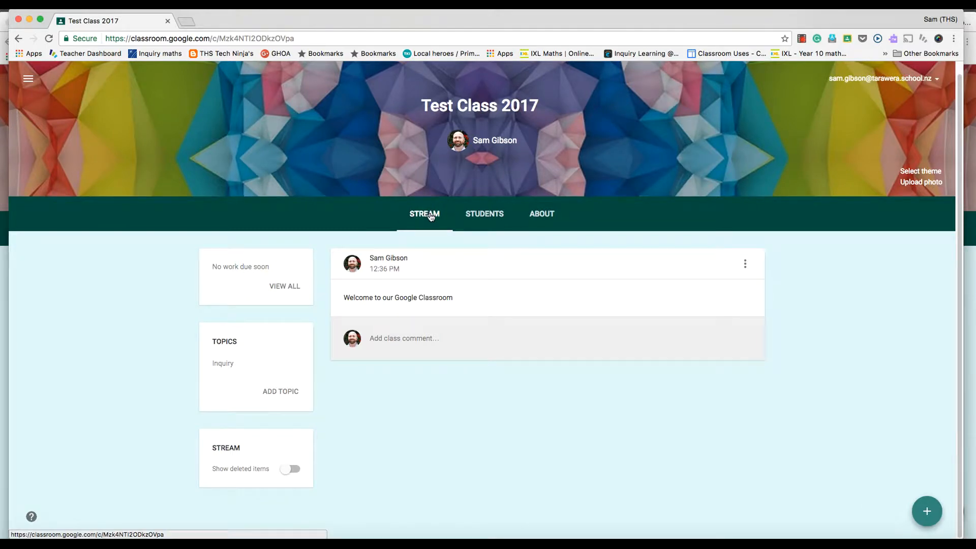
Step: Create a new assignment for Test Class 2017 titled "It's a Small World"
mouse_move(935, 517)
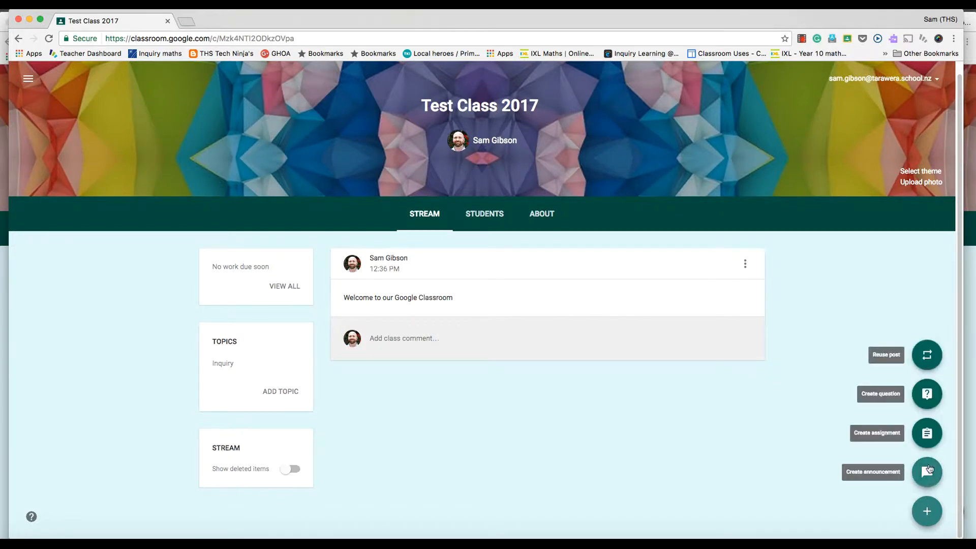
click(928, 434)
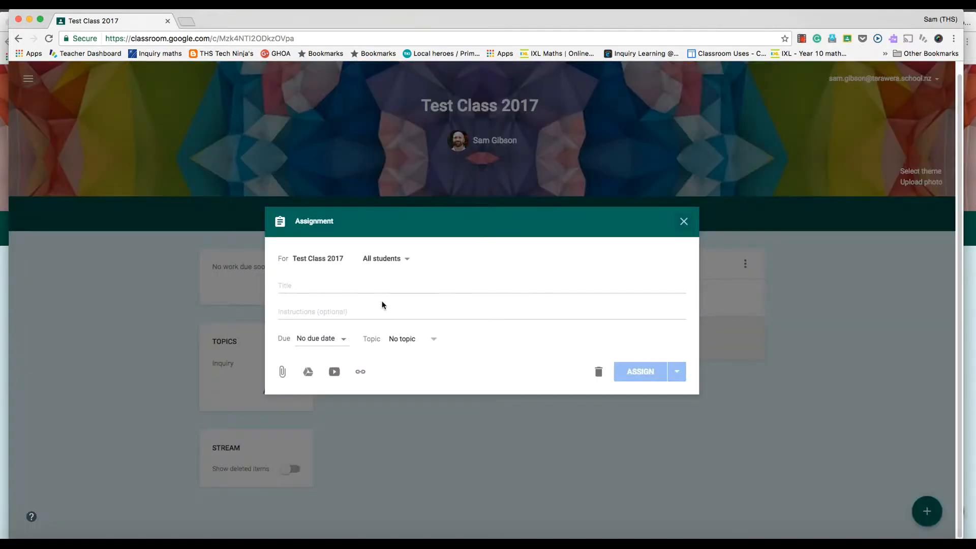
click(312, 290)
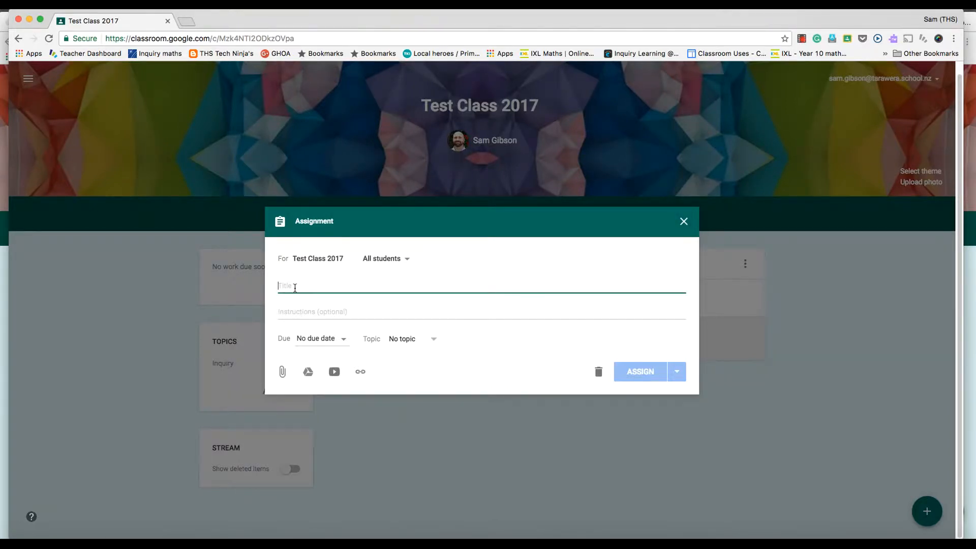
text(It's )
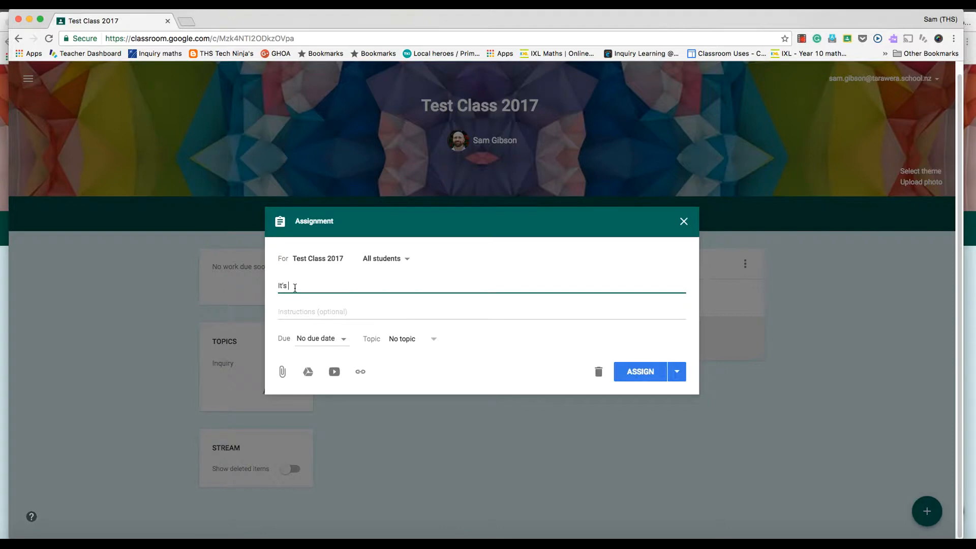
text(a small World)
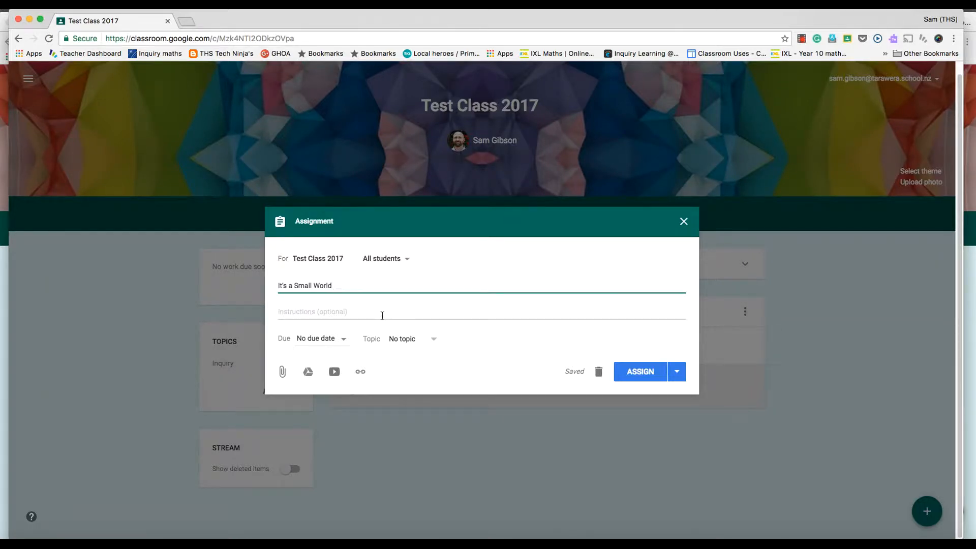
Step: Set the assignment's due date to Jan 27, 2017 and its topic to Inquiry
click(343, 341)
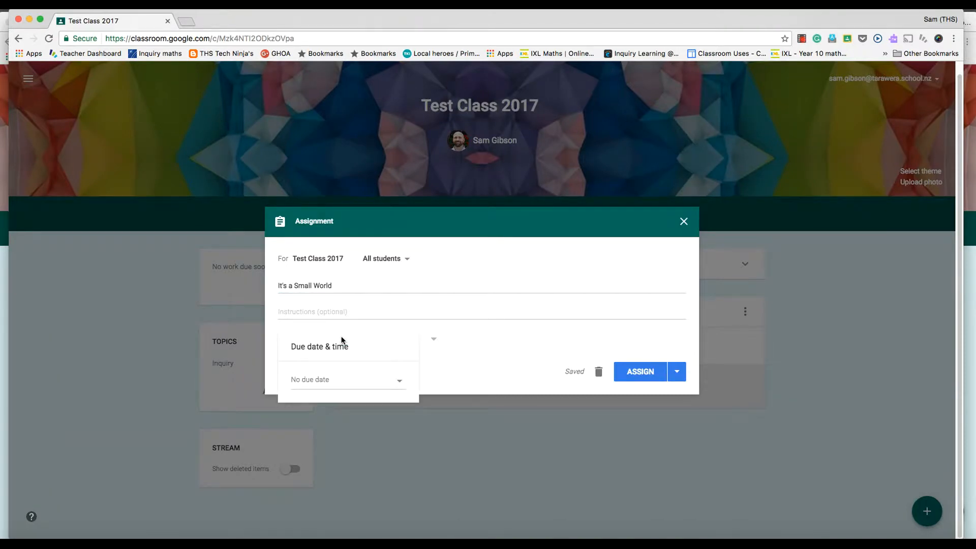
click(400, 383)
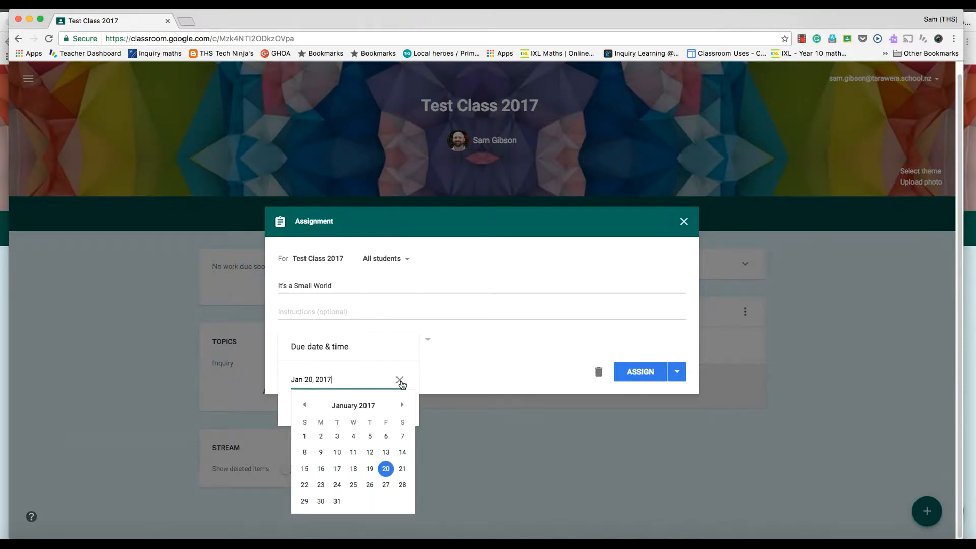
click(386, 485)
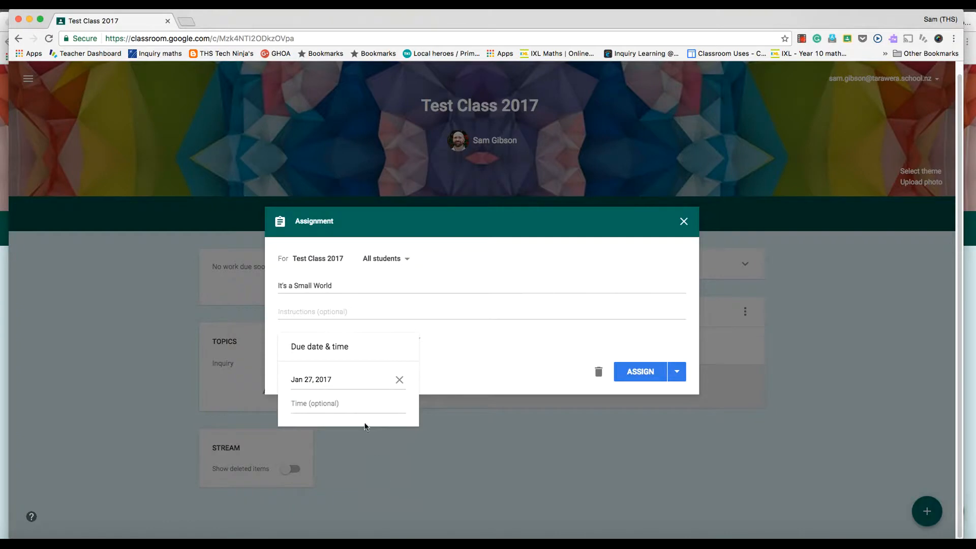
click(447, 368)
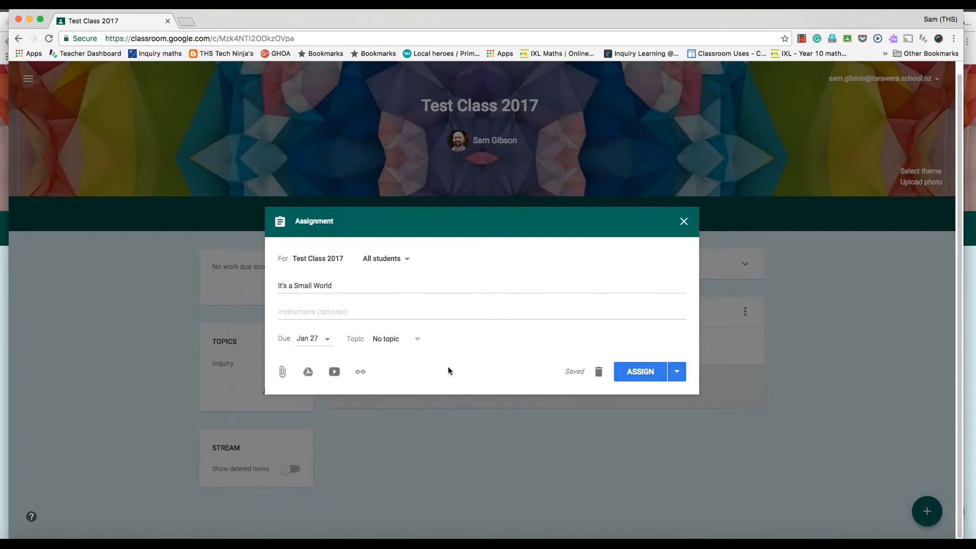
click(415, 342)
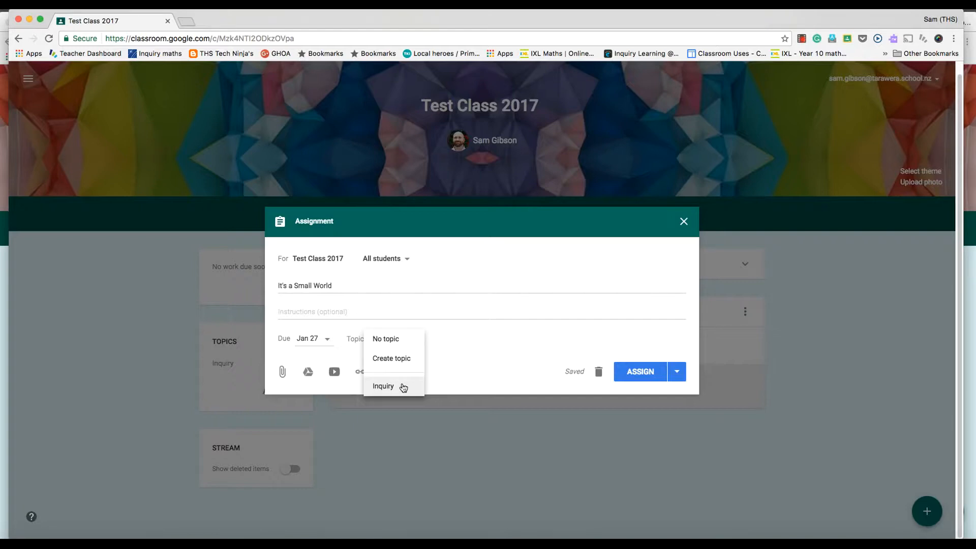
click(403, 388)
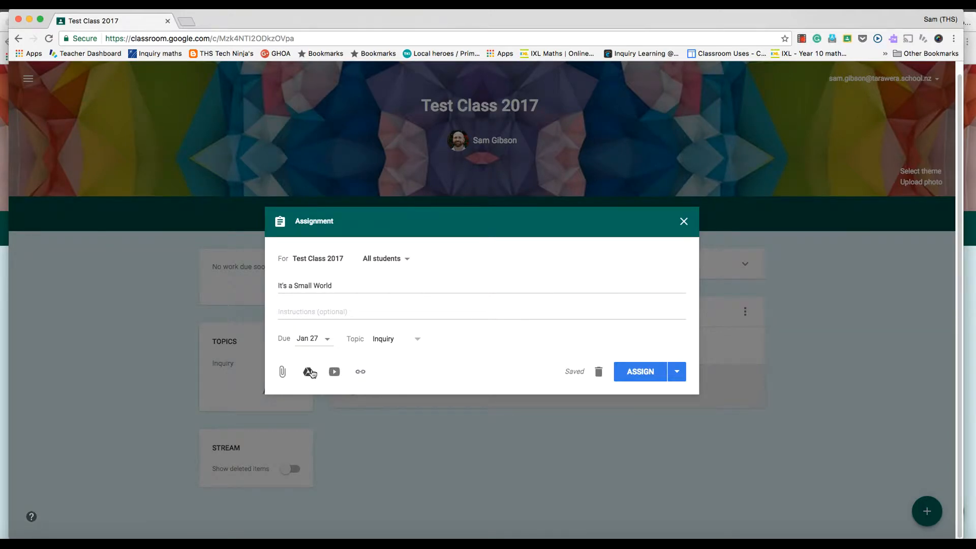
Step: Search Google Drive for "small world" and attach the "It's a Small World Inquiry" document to the assignment
click(308, 372)
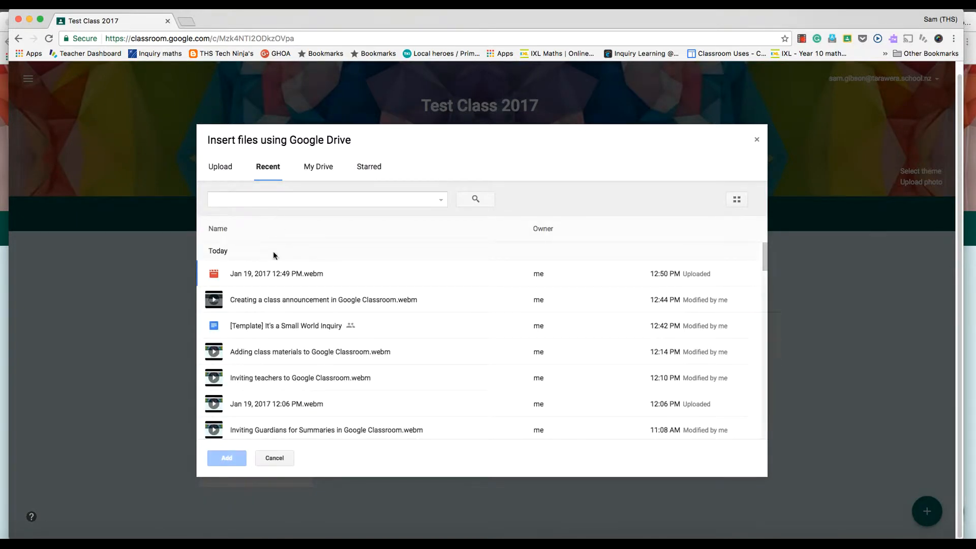
click(258, 200)
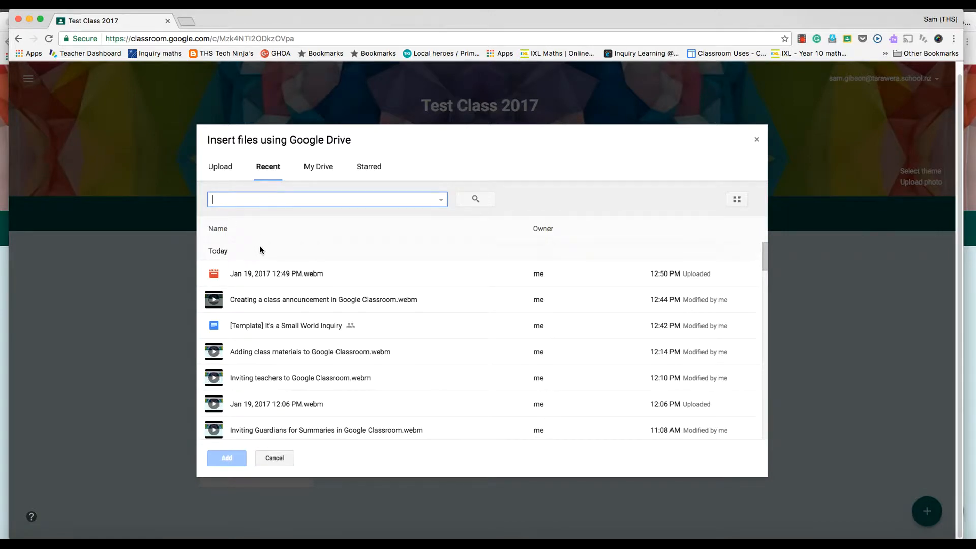
text(small)
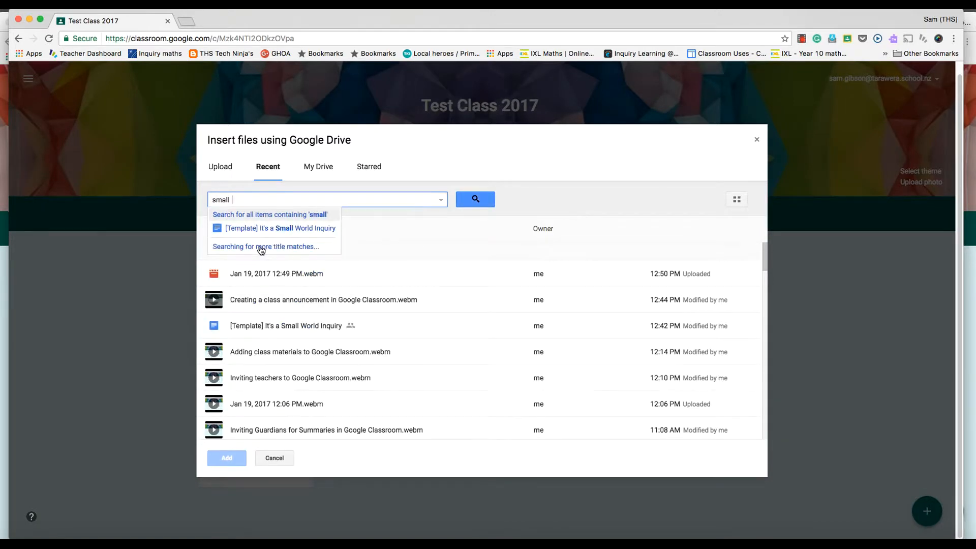
text( world)
key(Return)
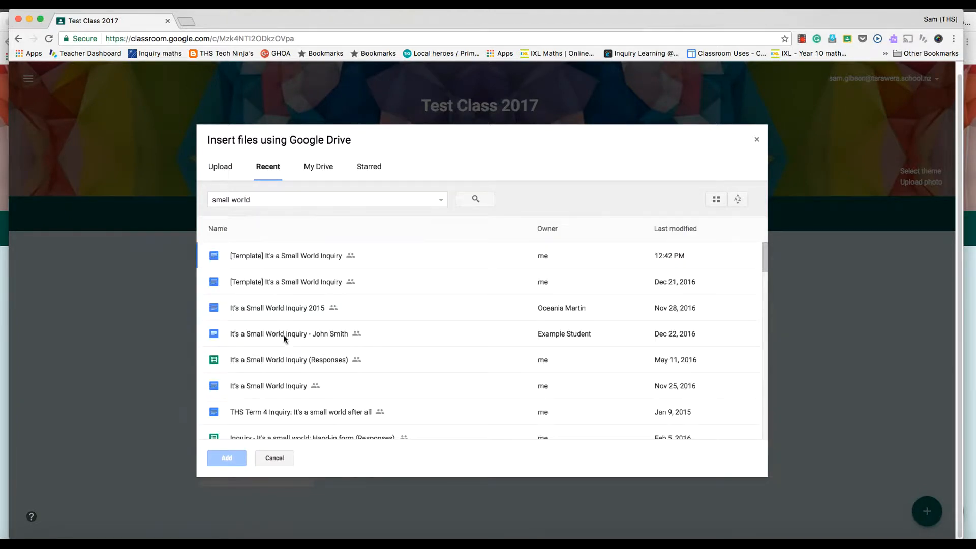
click(282, 384)
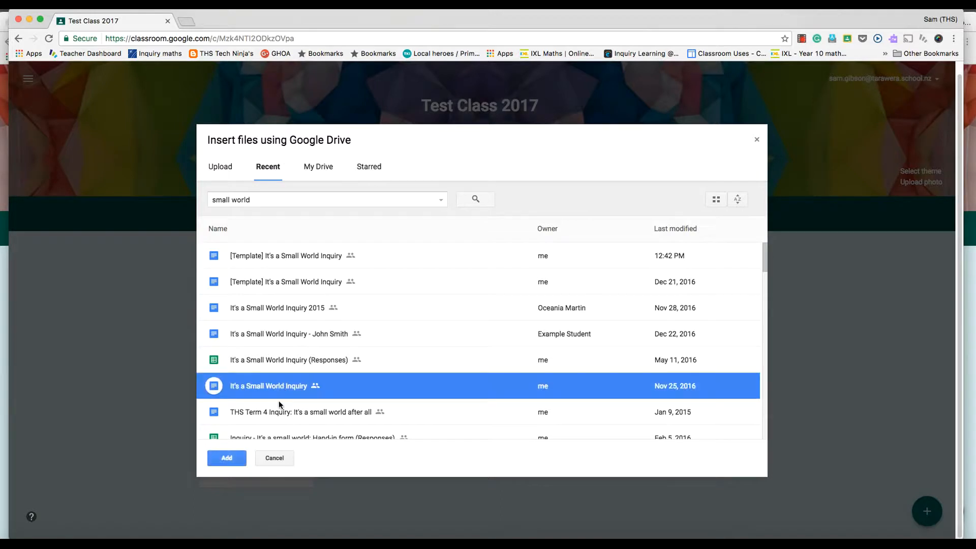
click(237, 457)
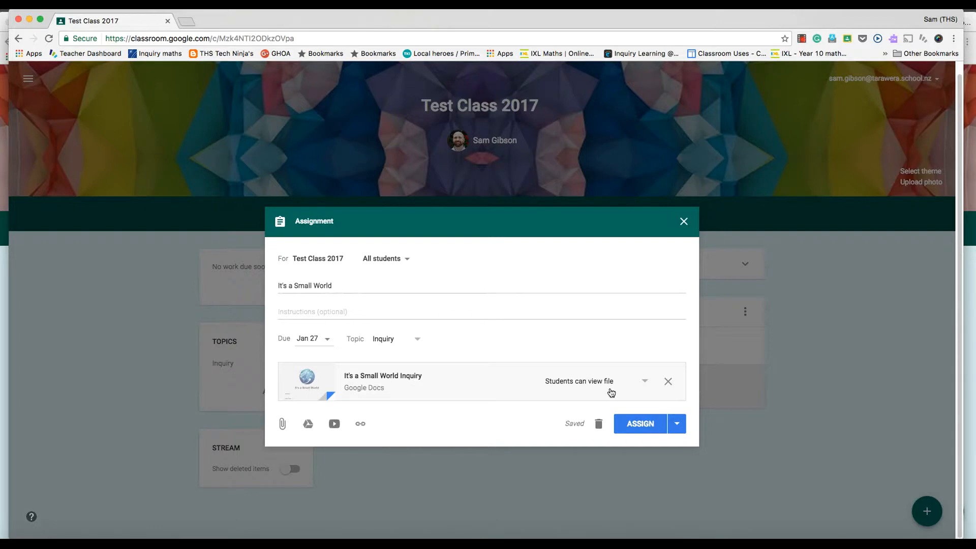
Step: Set the attached document's sharing option to "Make a copy for each student"
click(646, 381)
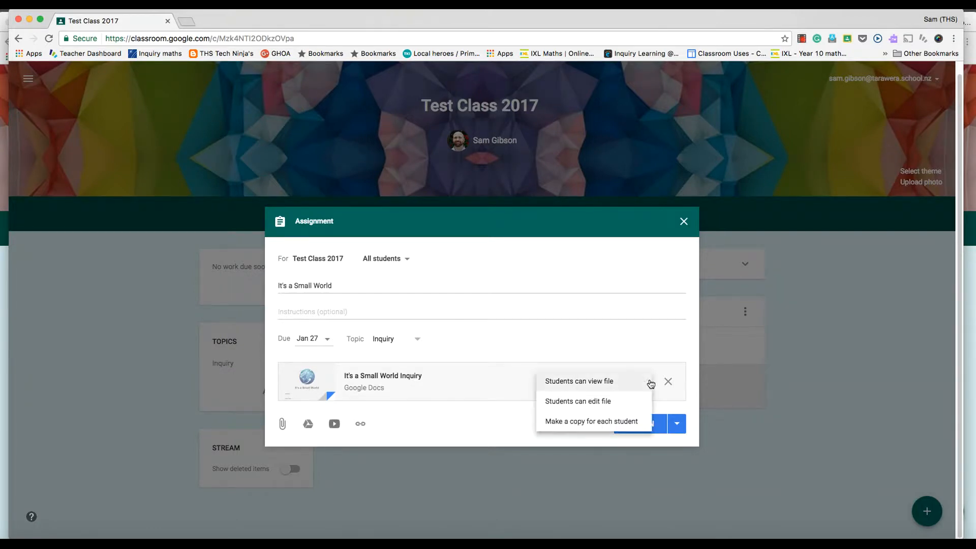
click(620, 404)
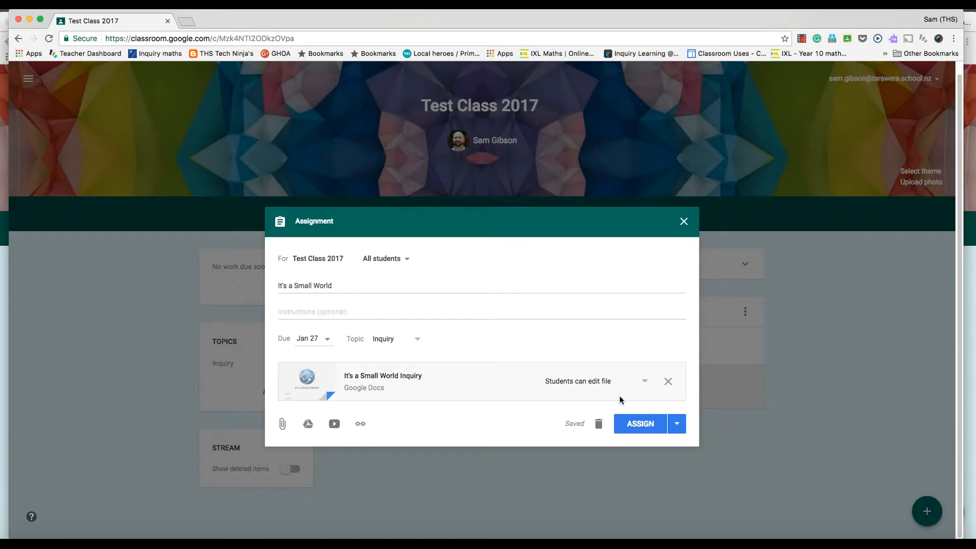
click(644, 382)
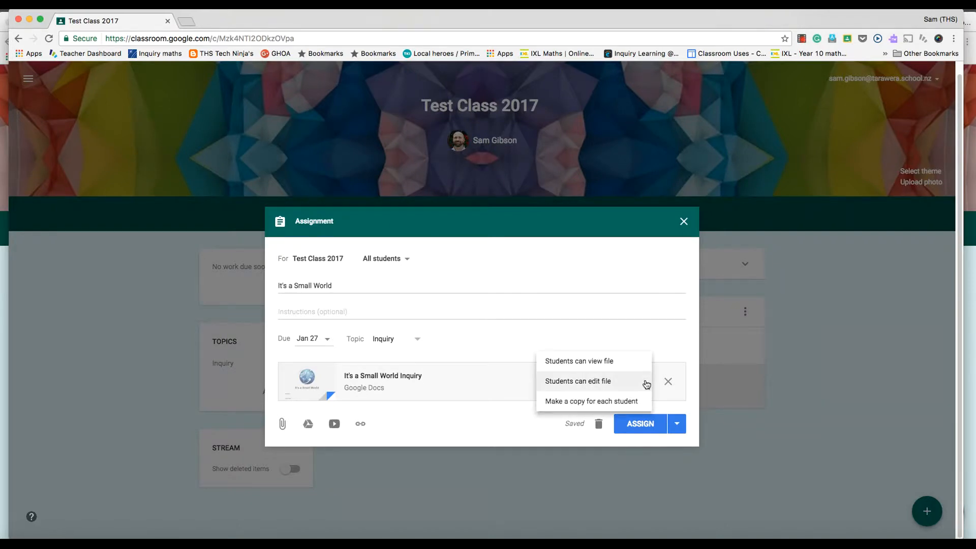
click(615, 403)
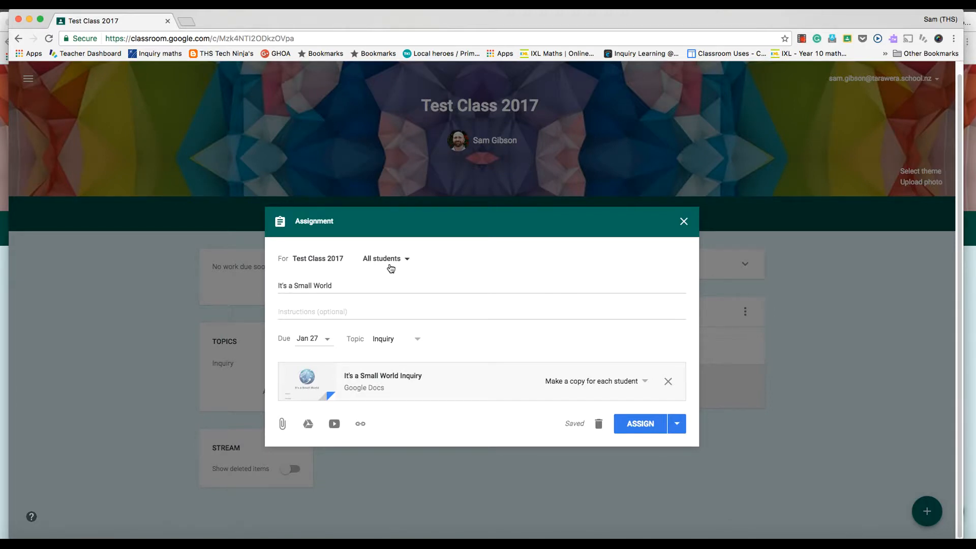
Step: Review the recipient list, keep all students selected, and assign the work immediately
click(406, 261)
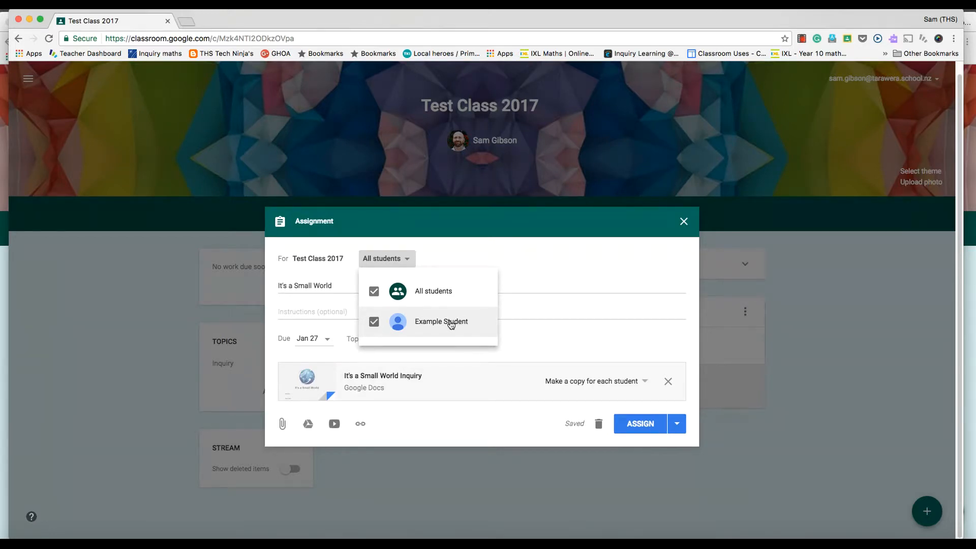
click(544, 281)
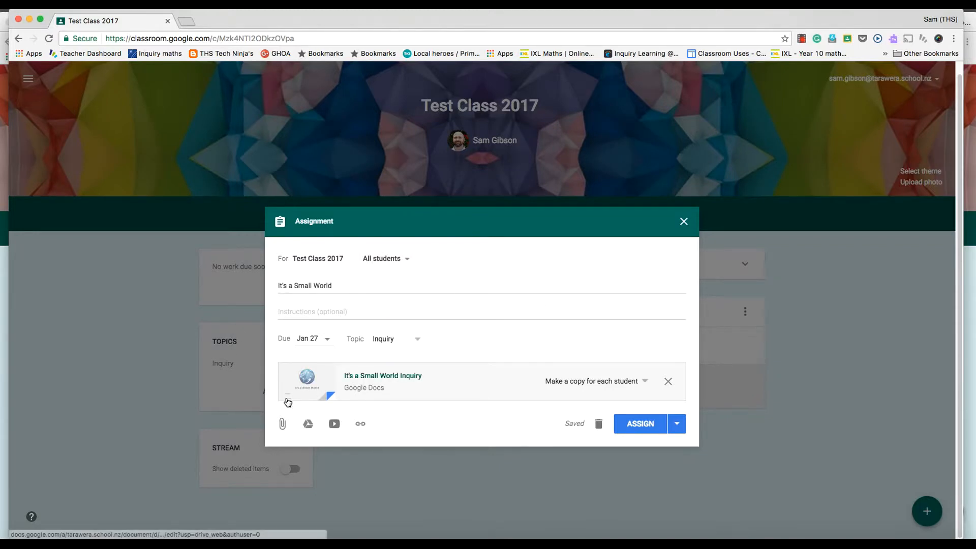
click(675, 424)
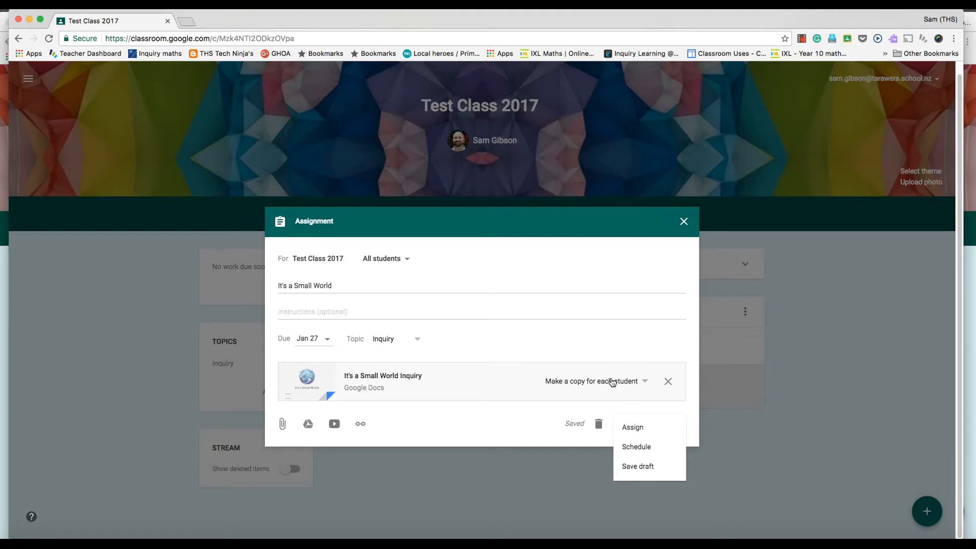
click(636, 428)
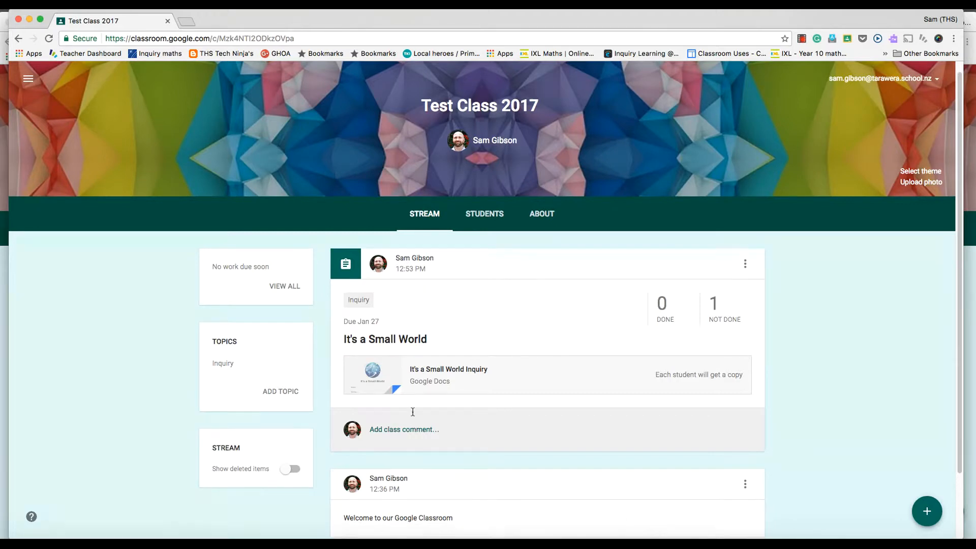
Step: Switch to the student's Classroom window, reload the class stream, and open the "It's a Small World" assignment
click(3, 225)
click(39, 43)
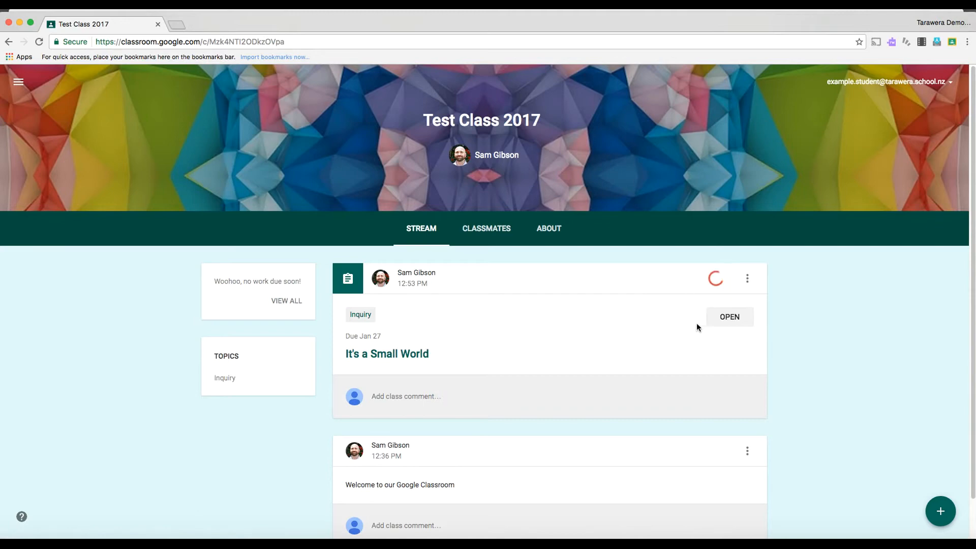
click(728, 318)
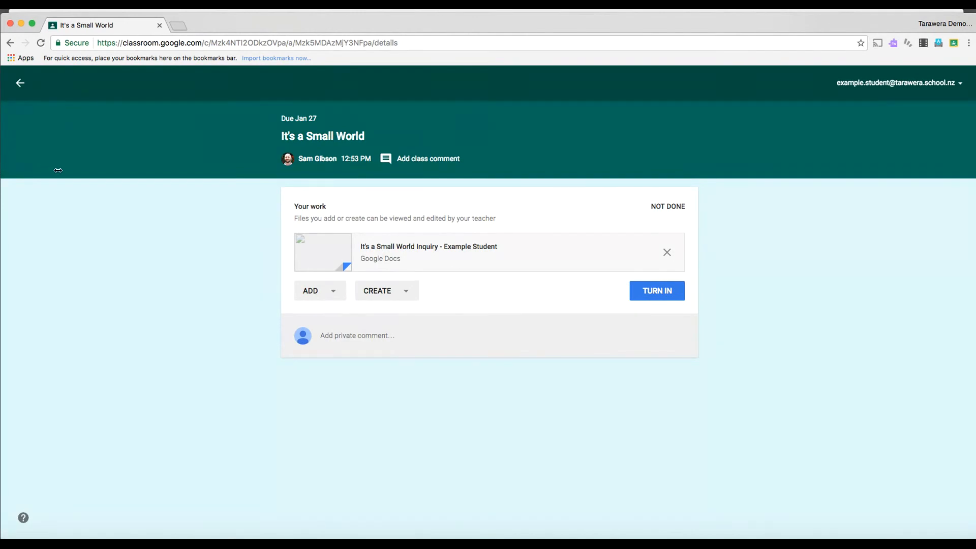
Step: Return to the teacher's Classroom window and open the not-done submissions for "It's a Small World"
key(ctrl+Left)
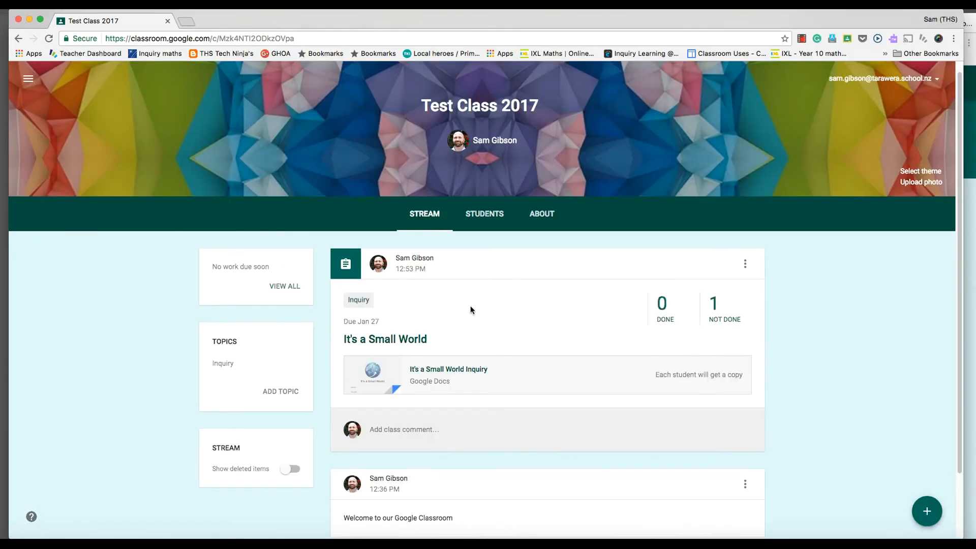
scroll(519, 313, up, 1)
scroll(519, 313, down, 3)
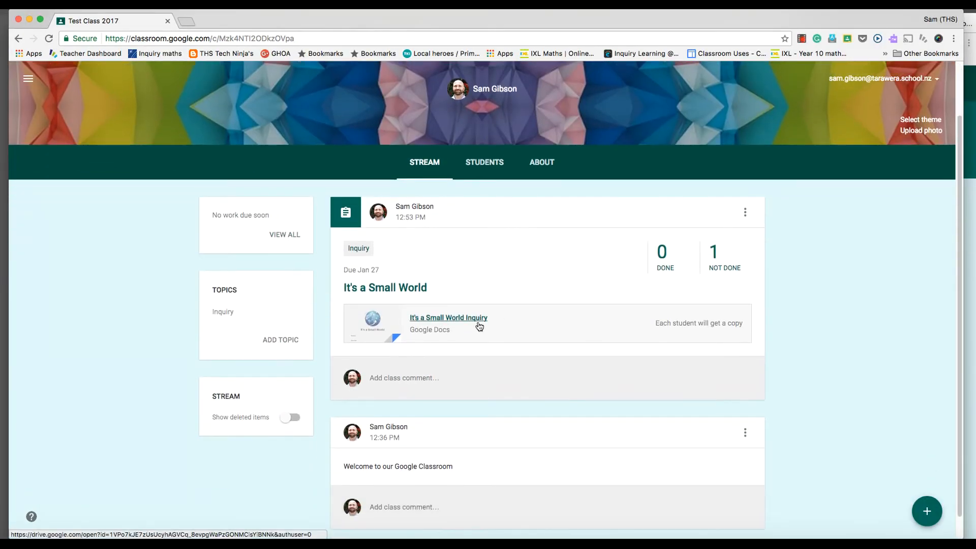
click(715, 261)
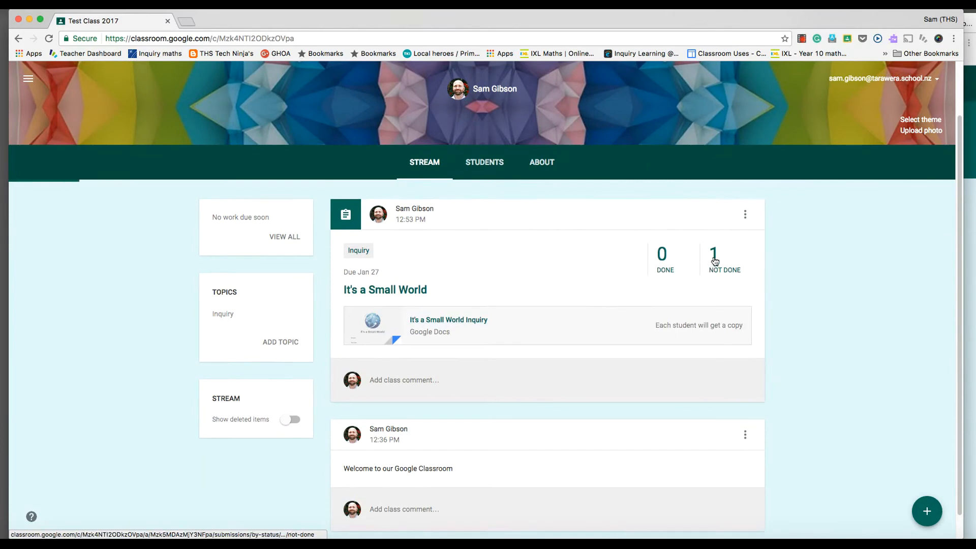